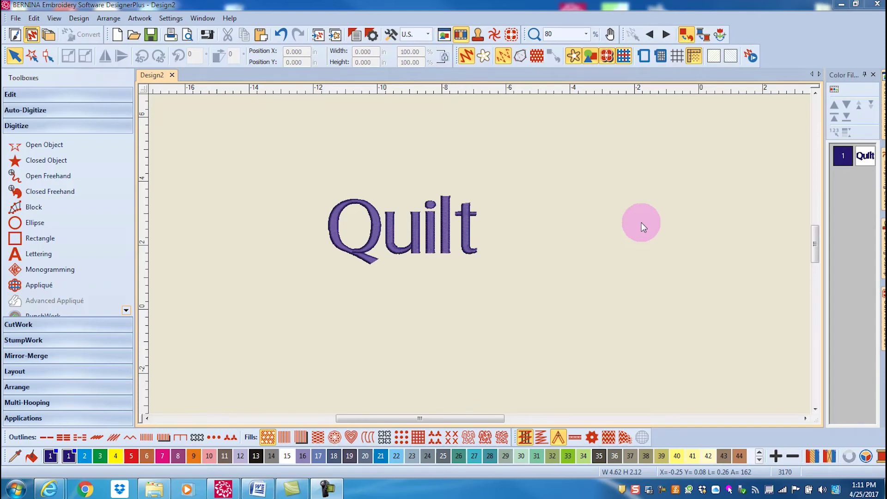
Step: Select the Quilt lettering and switch to Reshape Object to show per-letter nodes
left_click(429, 232)
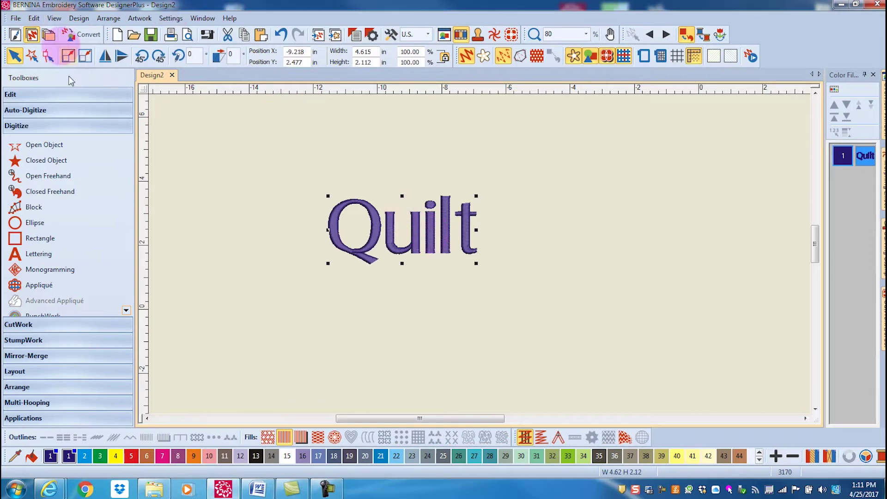
left_click(49, 62)
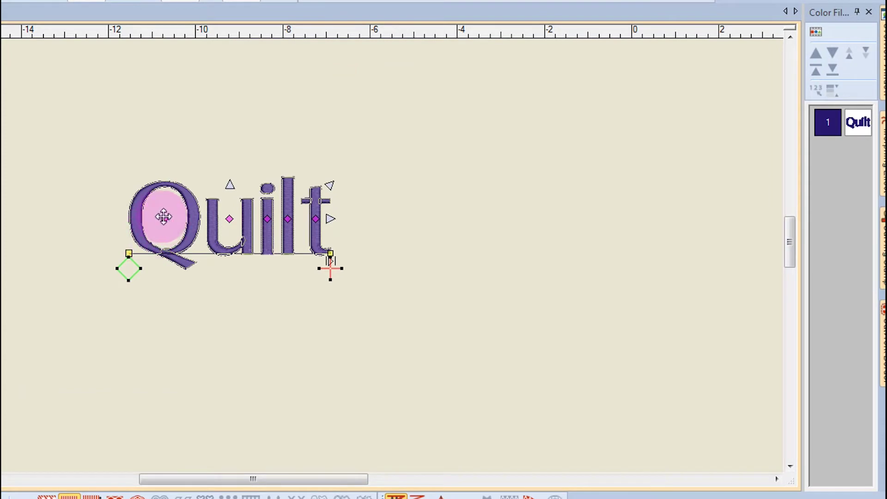
Step: Try moving the Q, then lift the t up and right above the other Quilt letters
mouse_move(163, 218)
left_mouse_down()
mouse_move(140, 212)
mouse_move(163, 215)
left_mouse_up()
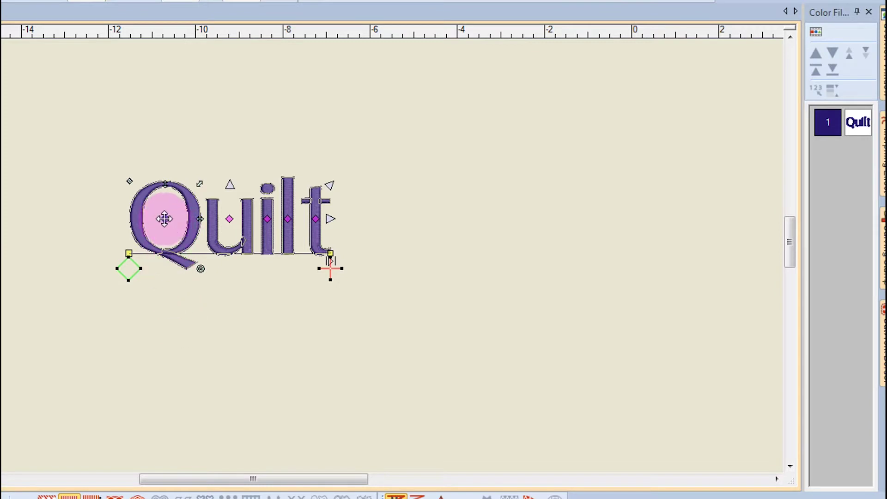
mouse_move(164, 219)
left_mouse_down()
mouse_move(159, 159)
mouse_move(169, 293)
mouse_move(155, 199)
mouse_move(161, 253)
mouse_move(164, 198)
left_mouse_up()
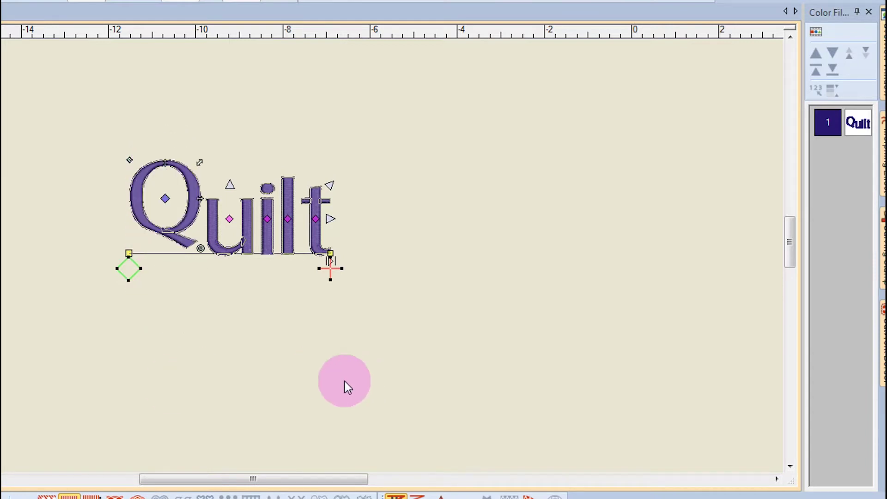
left_click(314, 215)
mouse_move(314, 215)
left_mouse_down()
mouse_move(361, 158)
mouse_move(370, 169)
mouse_move(307, 178)
mouse_move(311, 145)
mouse_move(241, 135)
mouse_move(342, 137)
mouse_move(241, 132)
mouse_move(303, 146)
mouse_move(317, 164)
left_mouse_up()
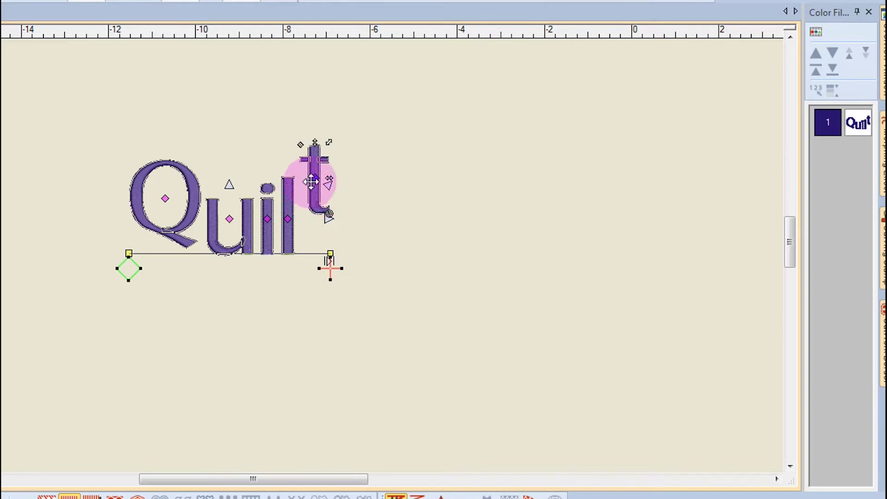
left_click_drag(320, 192, 332, 163)
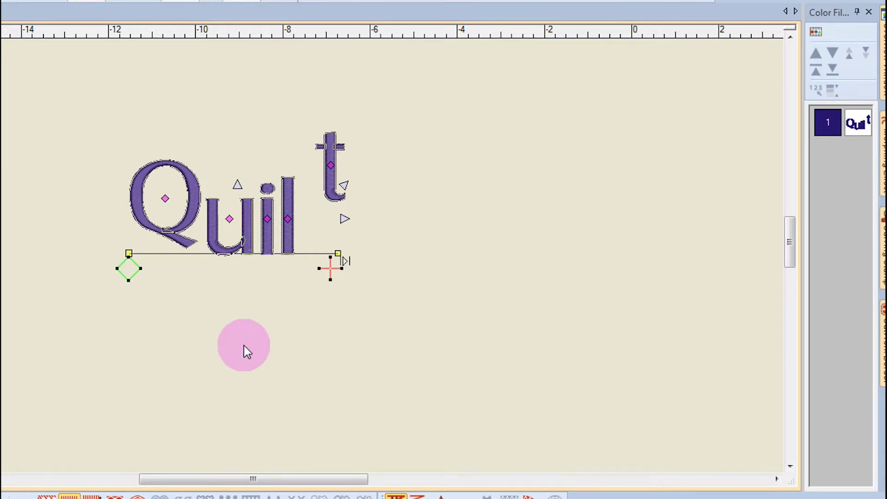
Step: Enlarge the Q and make the i taller, undoing a trial tilt of the u
left_click(164, 201)
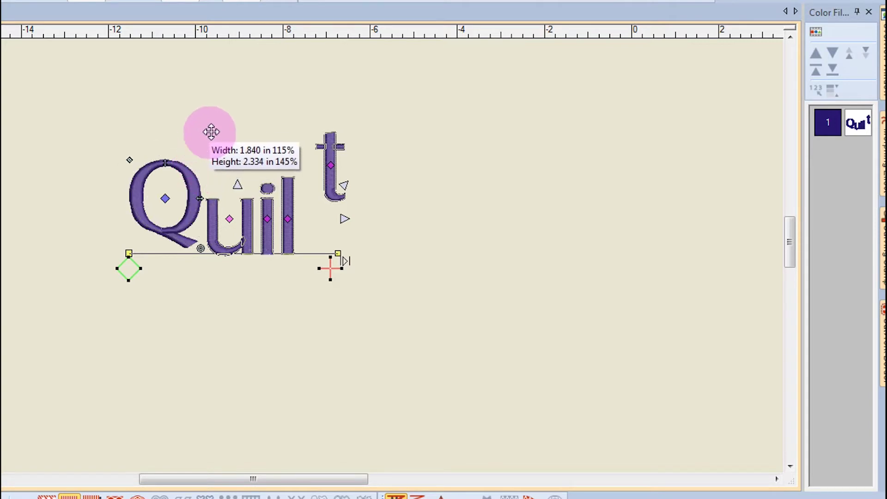
left_click_drag(198, 162, 212, 131)
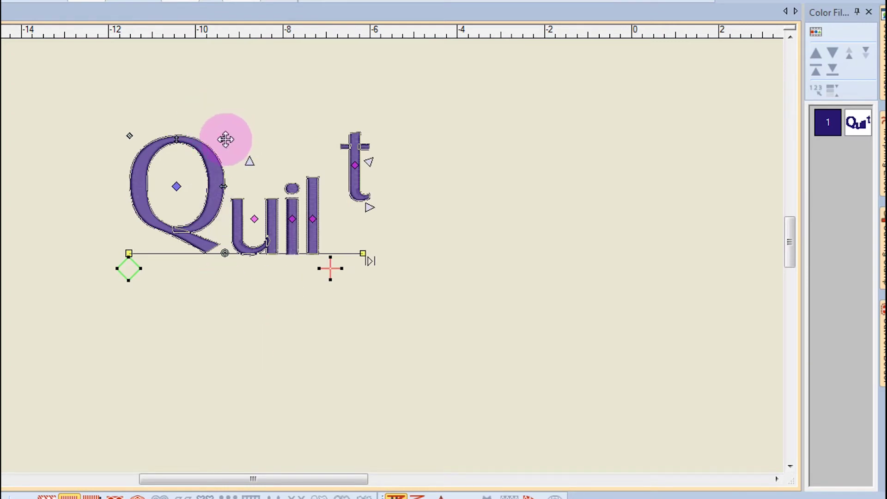
left_click(232, 198)
mouse_move(231, 199)
left_mouse_down()
mouse_move(254, 216)
mouse_move(230, 197)
mouse_move(226, 211)
left_mouse_up()
key("ctrl+z")
left_click(292, 190)
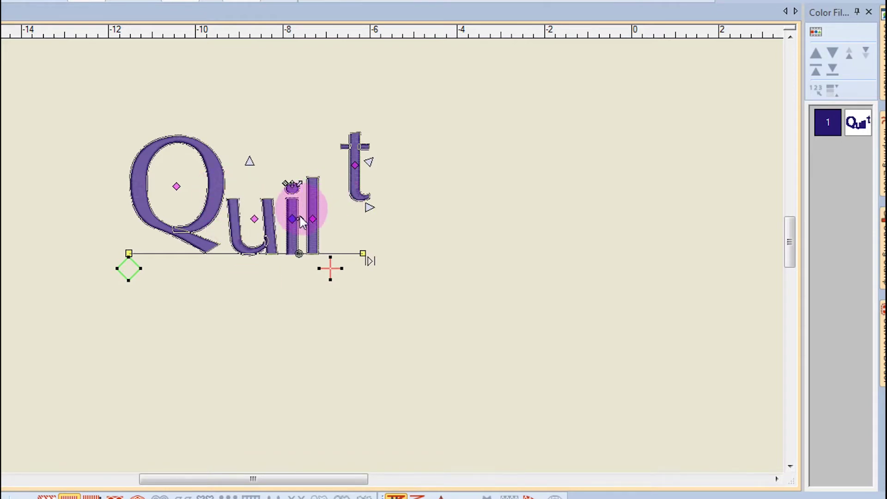
left_click(291, 186)
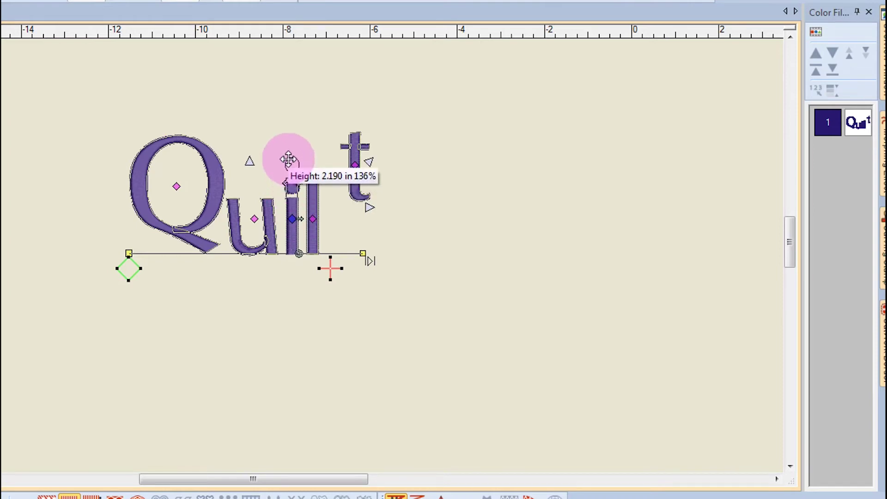
left_click_drag(291, 185, 290, 160)
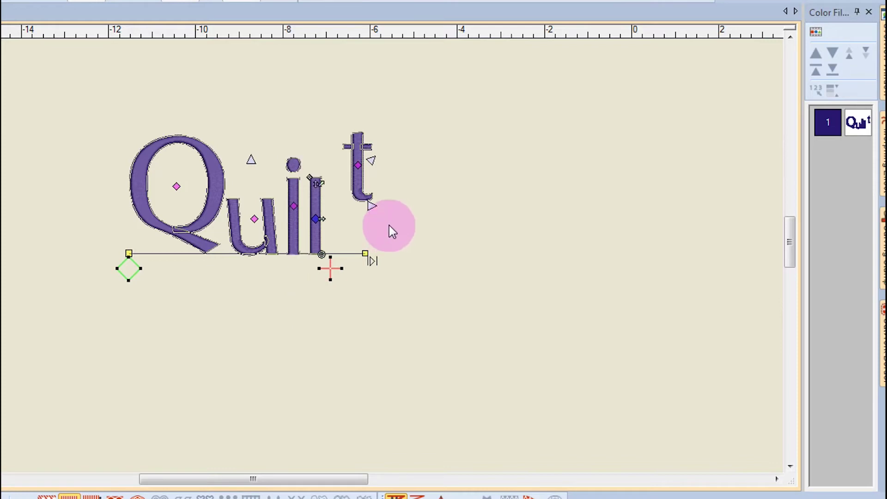
Step: Widen the l and tilt the raised t by about 13 degrees
left_click(326, 220)
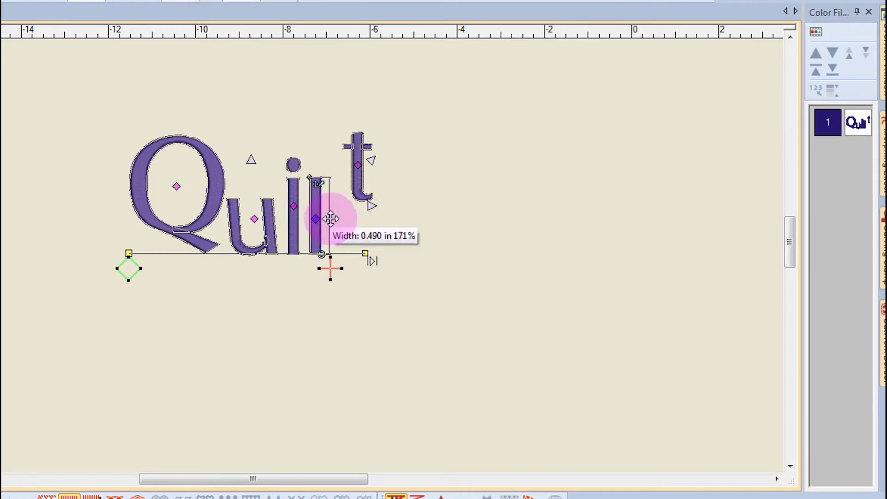
left_click_drag(322, 219, 331, 220)
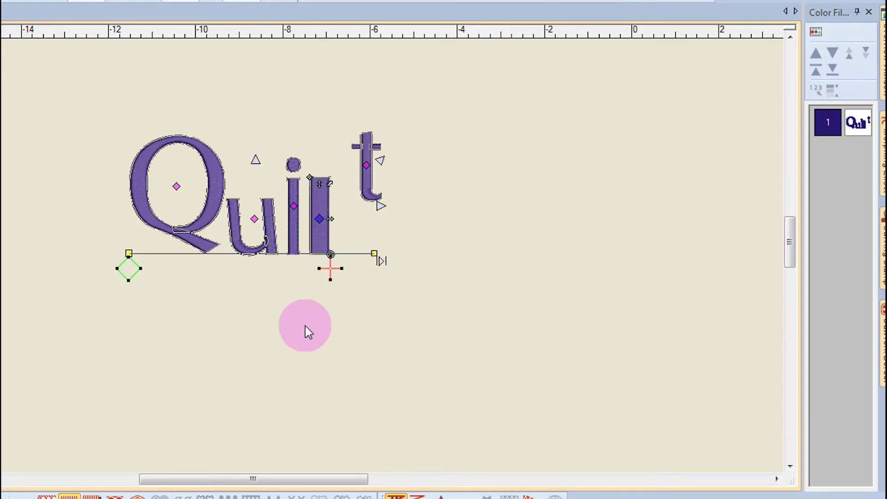
left_click(380, 200)
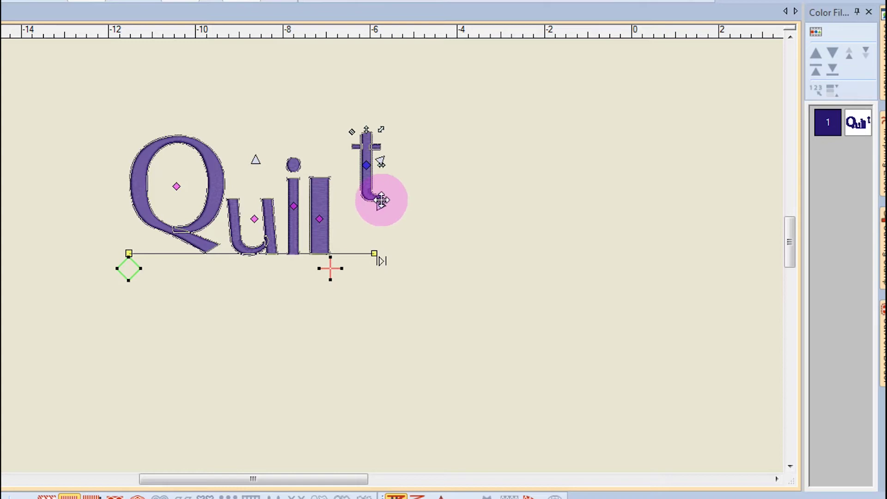
left_click_drag(383, 202, 388, 188)
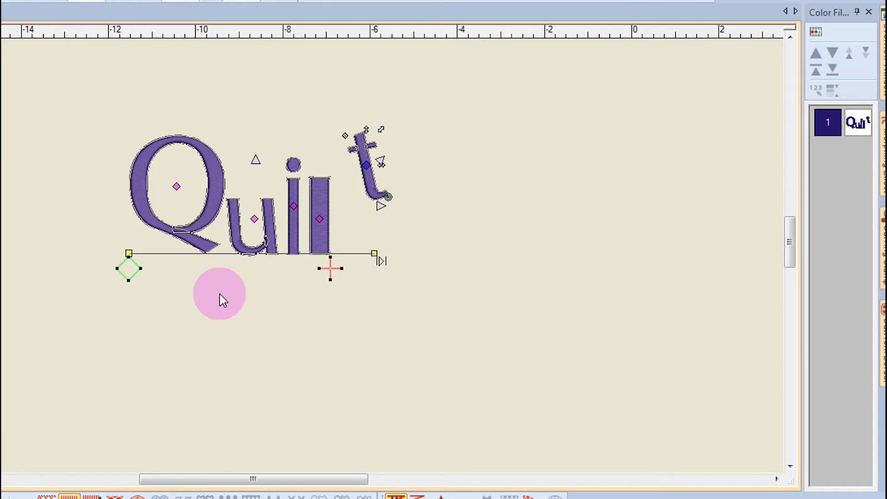
Step: Reshape the Q's outline: pull its tail into a downward point and widen its left curve
left_click(206, 331)
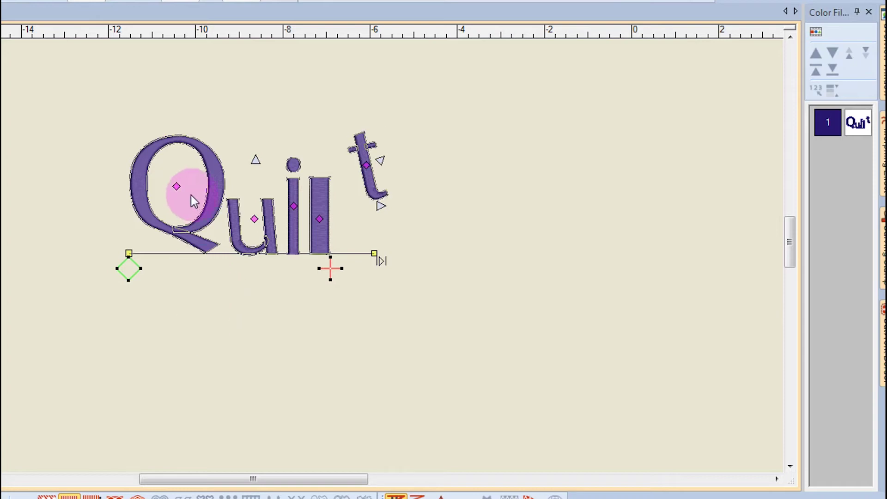
left_click(176, 187)
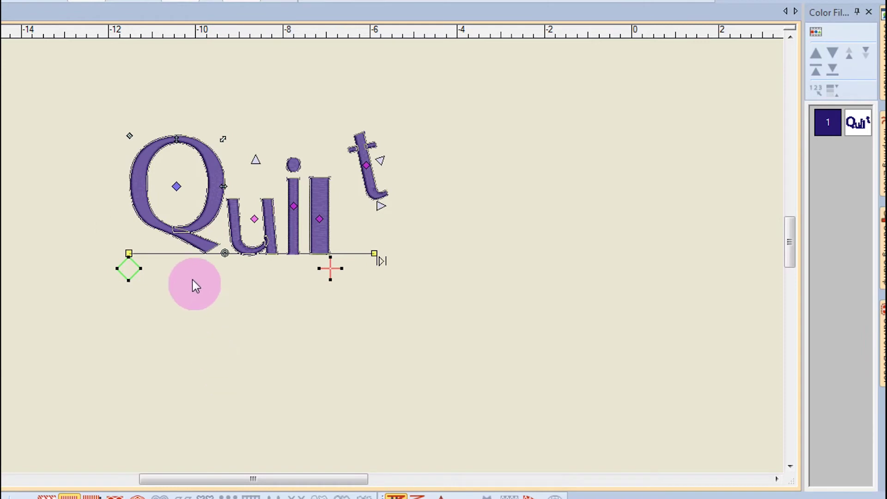
key("h")
scroll(338, 262, "up", 2)
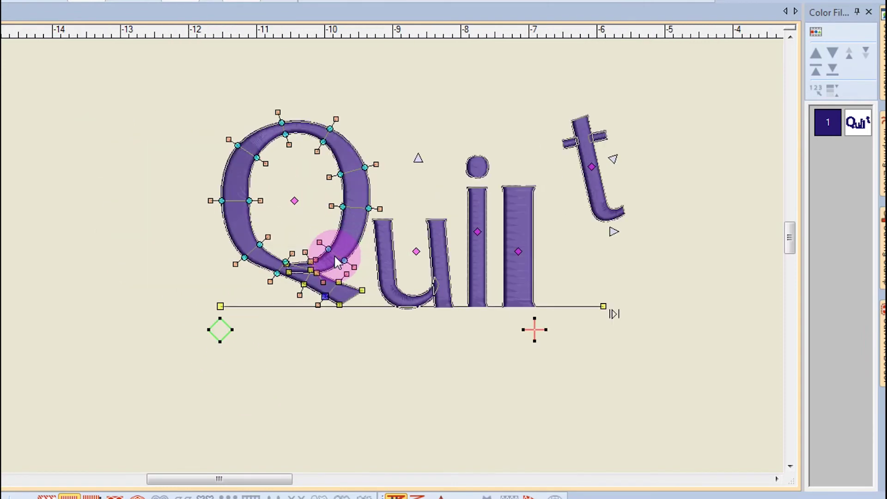
scroll(338, 262, "up", 1)
scroll(337, 257, "up", 1)
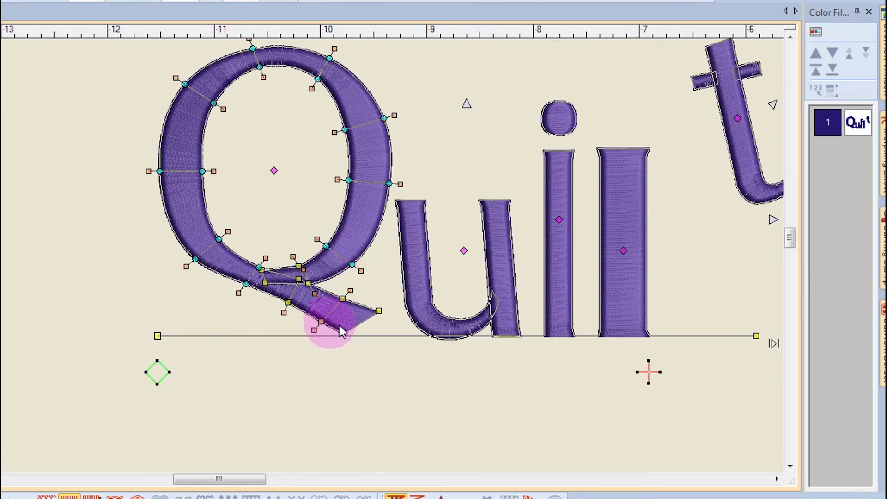
left_click_drag(339, 331, 340, 357)
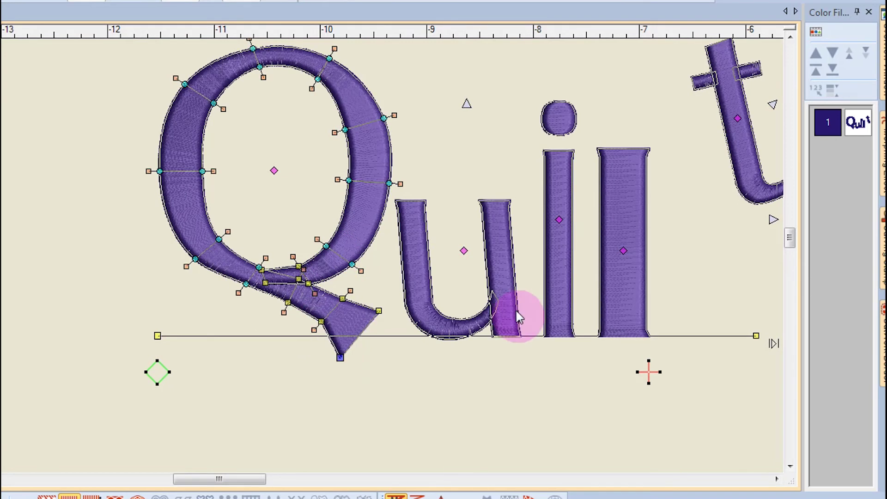
left_click_drag(378, 310, 360, 340)
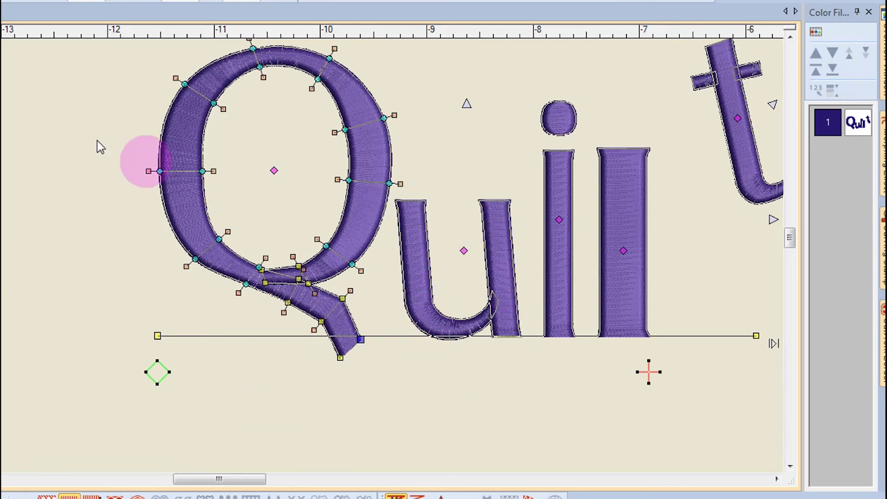
left_click_drag(159, 170, 142, 171)
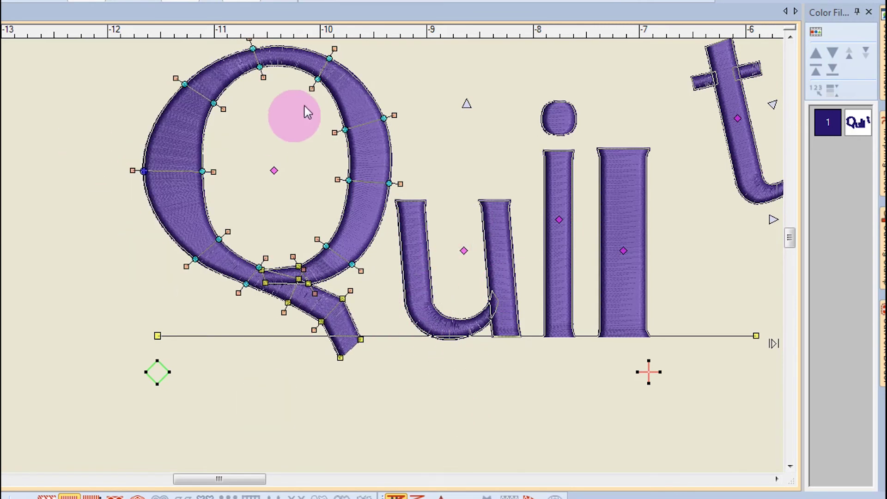
scroll(305, 113, "down", 2)
left_click(323, 250)
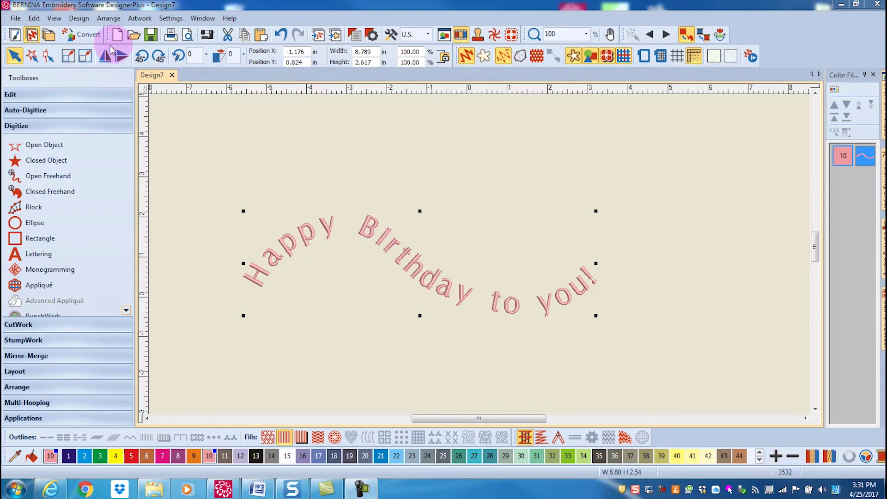
Step: Drag the baseline's first hump under 'Happy' lower with the Reshape tool
left_click(48, 57)
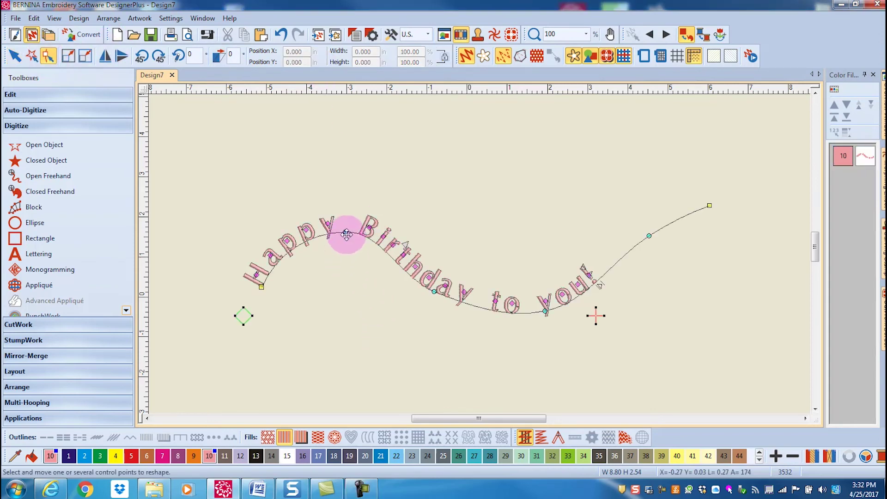
left_click_drag(346, 234, 345, 267)
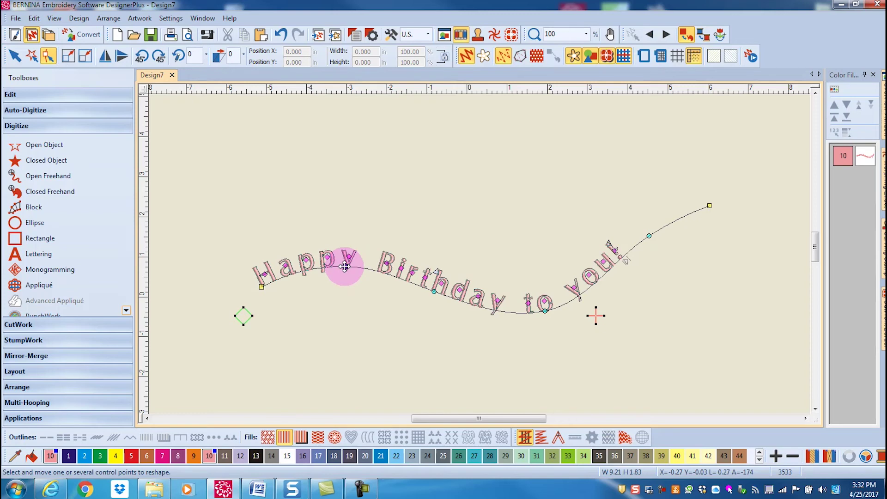
Step: Add a baseline control point between 'Happy' and 'Birthday', deleting an unwanted extra point
left_click(345, 265)
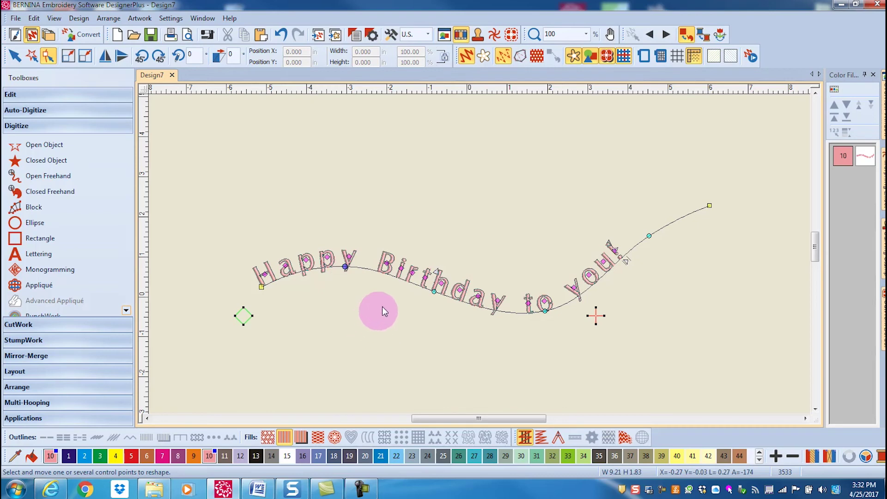
left_click(375, 270)
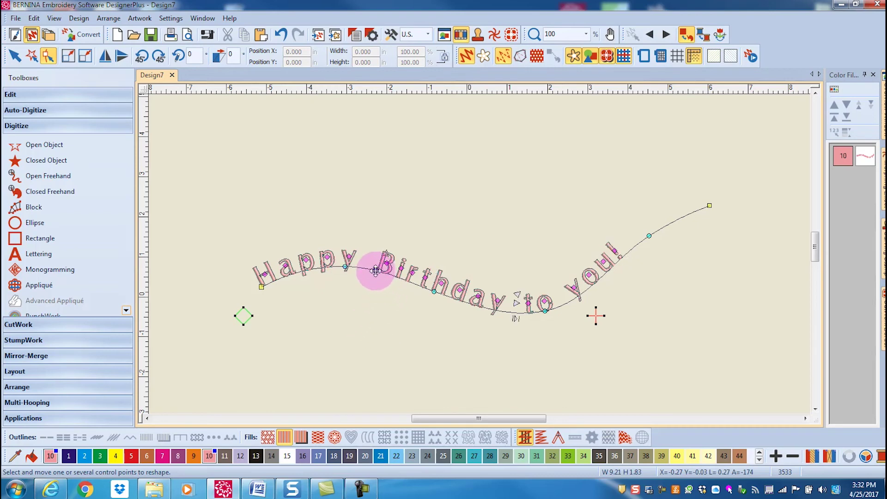
left_click(628, 250)
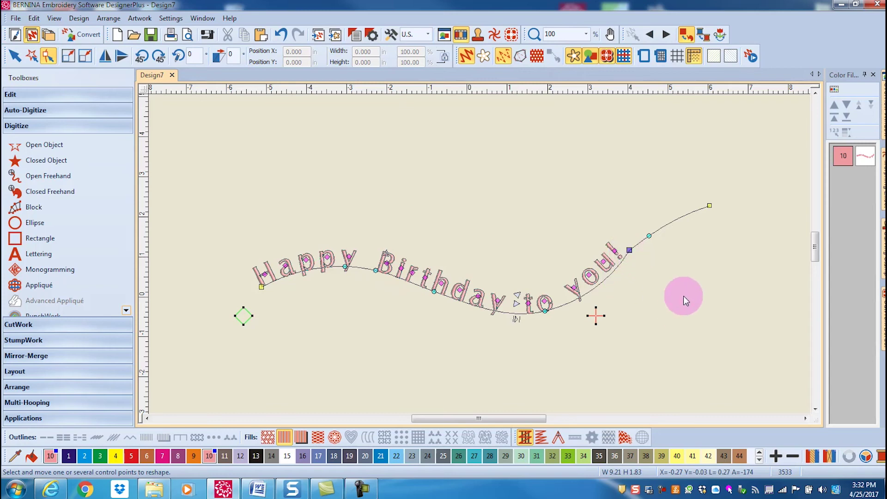
key("Delete")
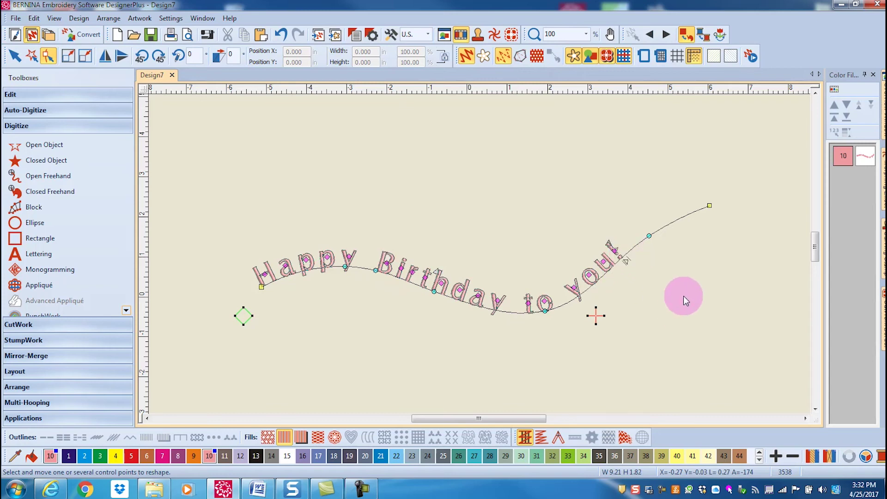
Step: Toggle the baseline point under 'Birthday' to a corner, then back to a smooth curve
left_click(433, 291)
left_click(437, 369)
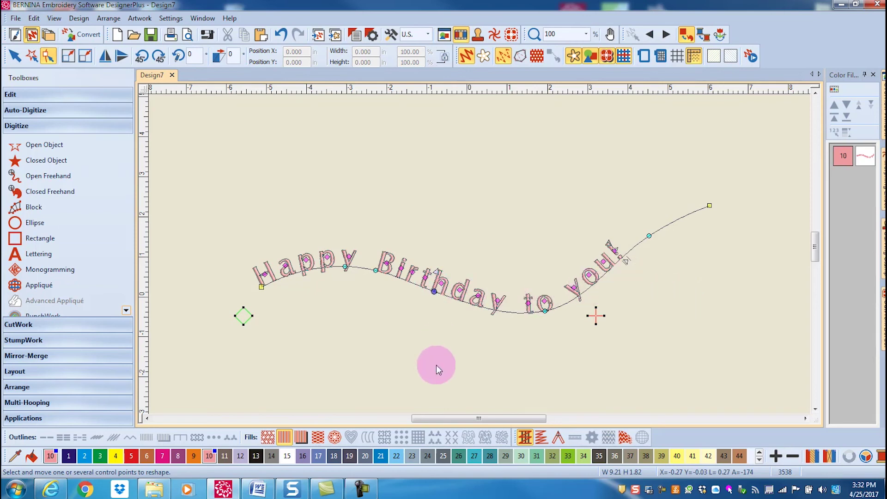
key("space")
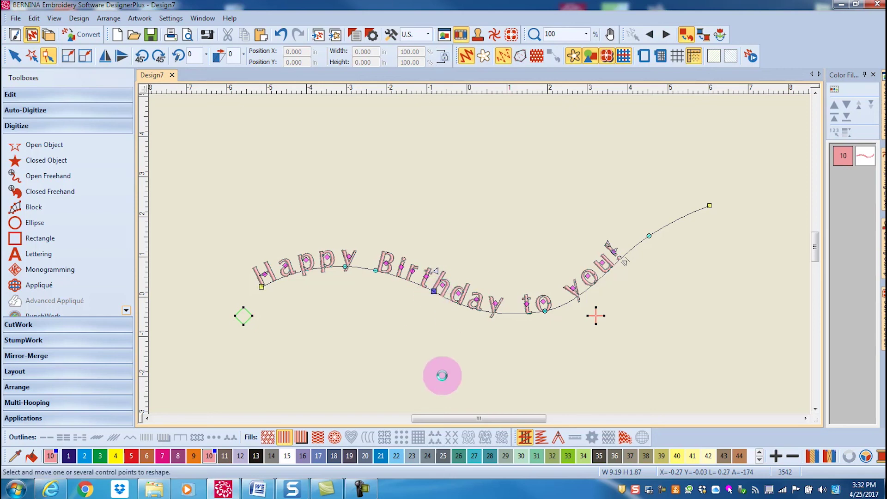
key("space")
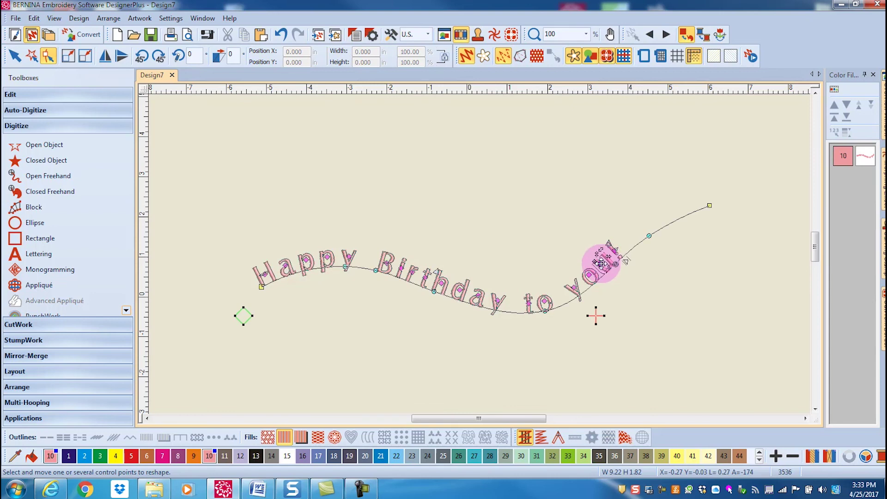
Step: Drag the 'u' of 'you!' down along the baseline next to the 'o'
left_click_drag(600, 262, 596, 270)
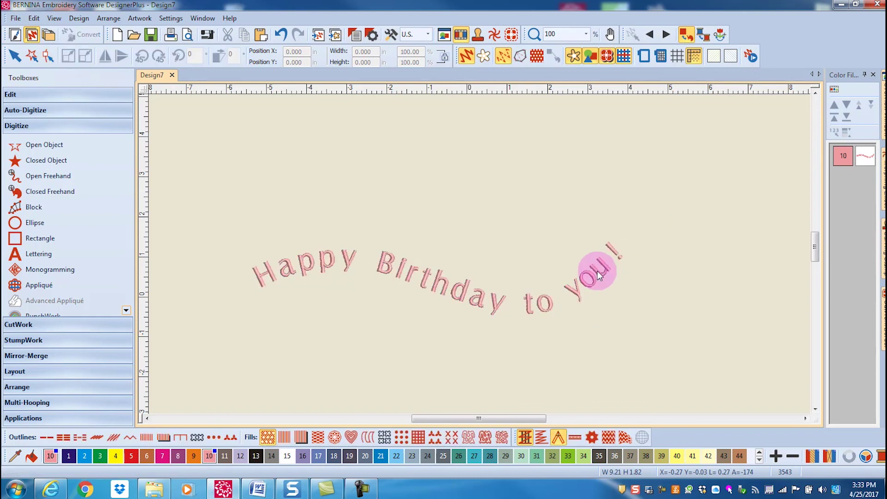